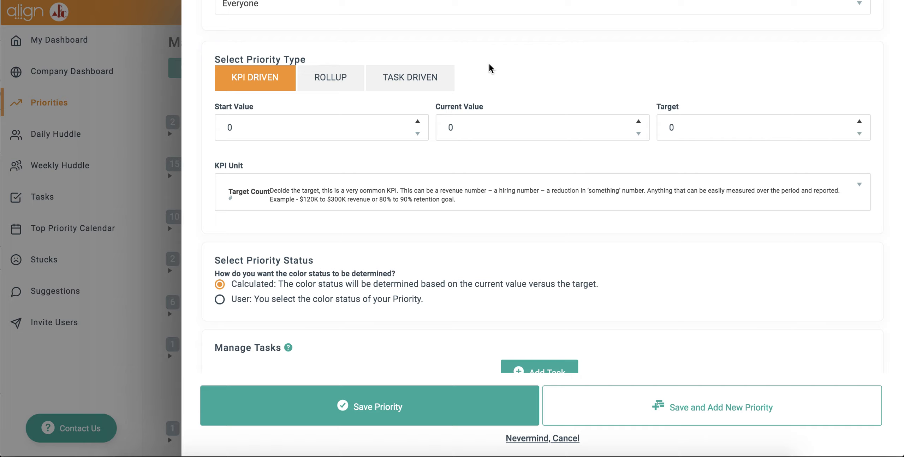
Set the new priority's type to Rollup and save the priority
click(330, 87)
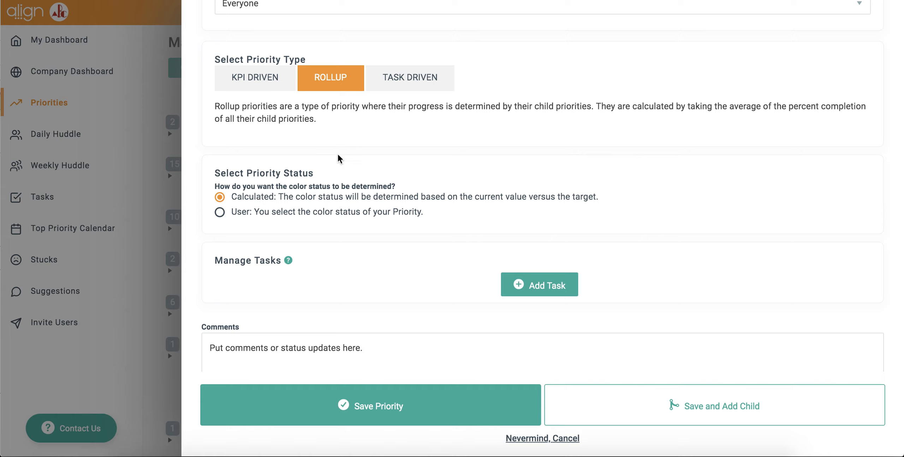
click(395, 409)
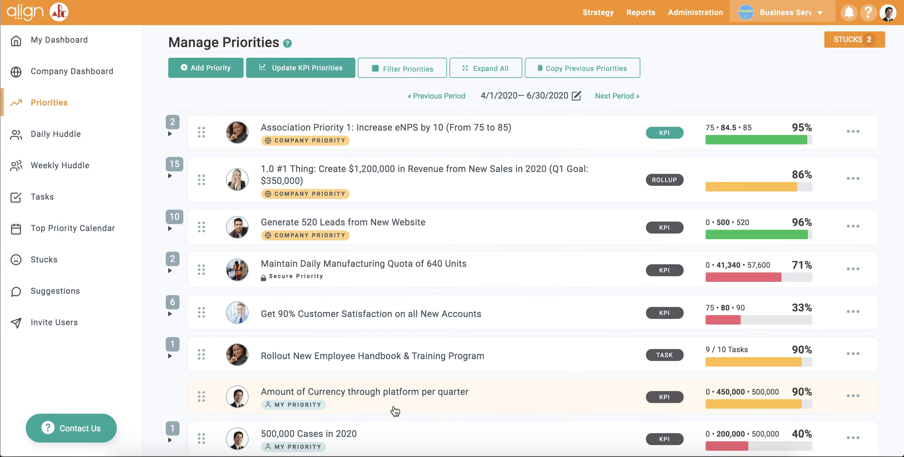
scroll(395, 409, down, 4)
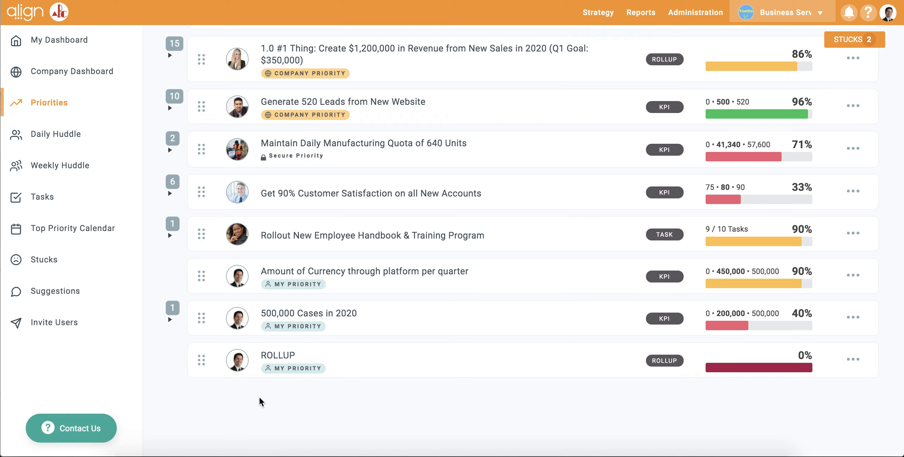
Start a new priority named CHILD A with ROLLUP as its parent priority
scroll(285, 409, up, 4)
click(223, 69)
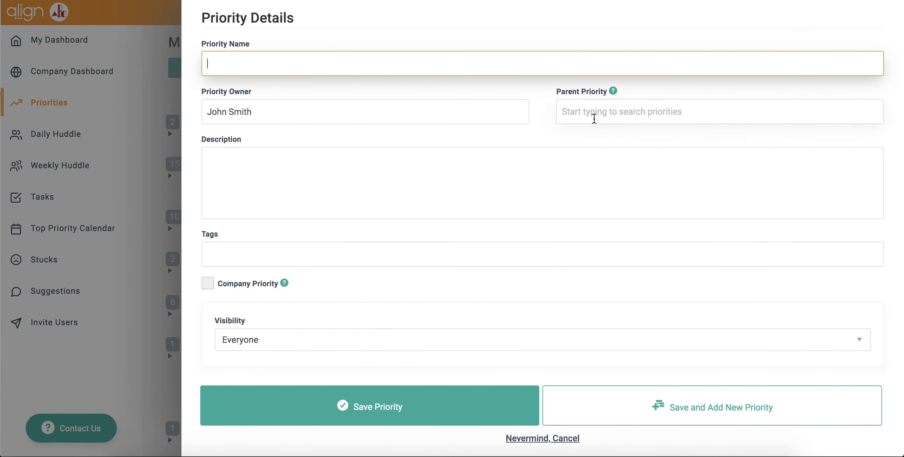
click(601, 120)
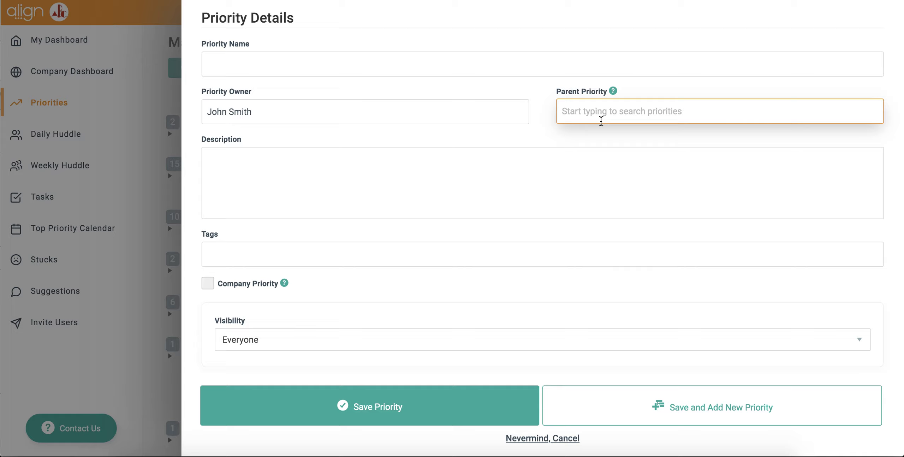
text(rollu)
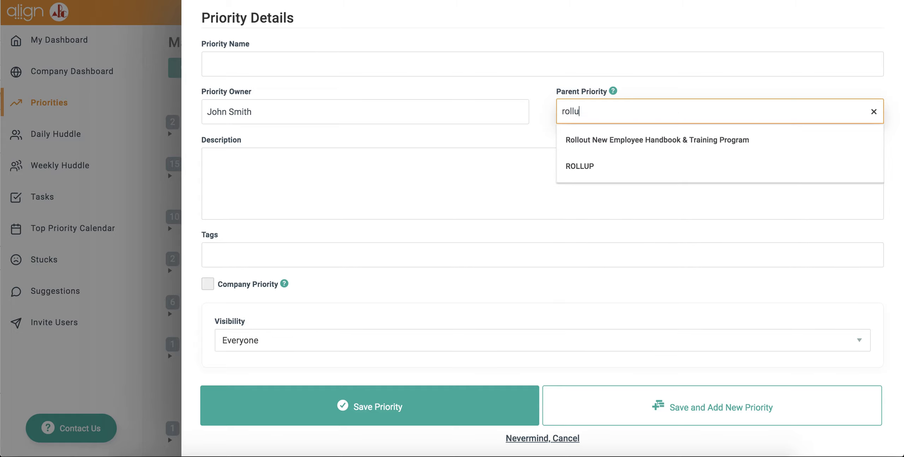
text(p)
click(596, 148)
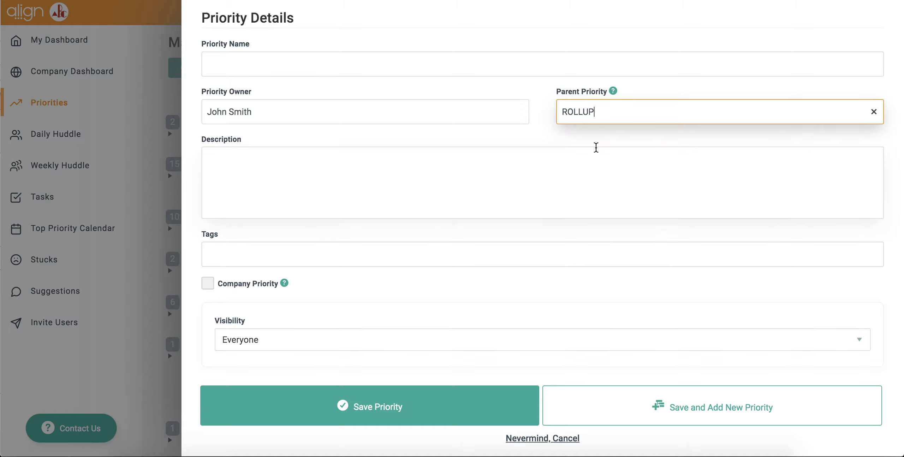
click(483, 75)
text(CHILD A)
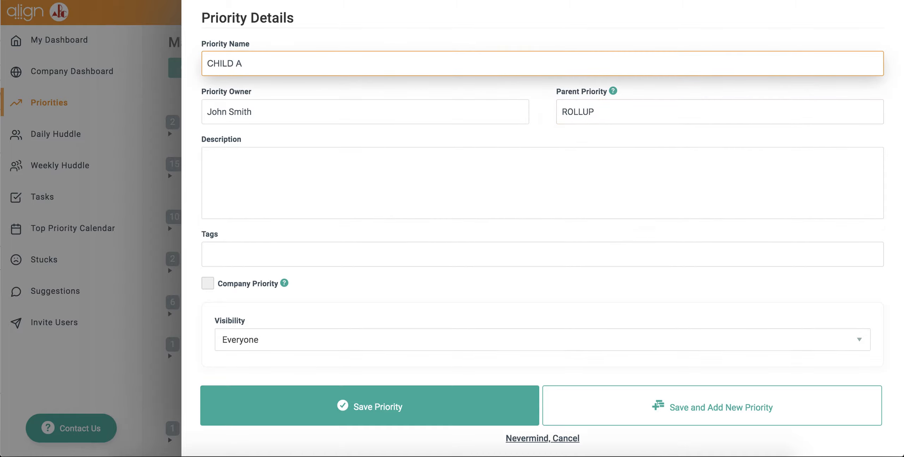
Set CHILD A's KPI target to 10 and current value to 10, and save the priority
scroll(446, 175, down, 10)
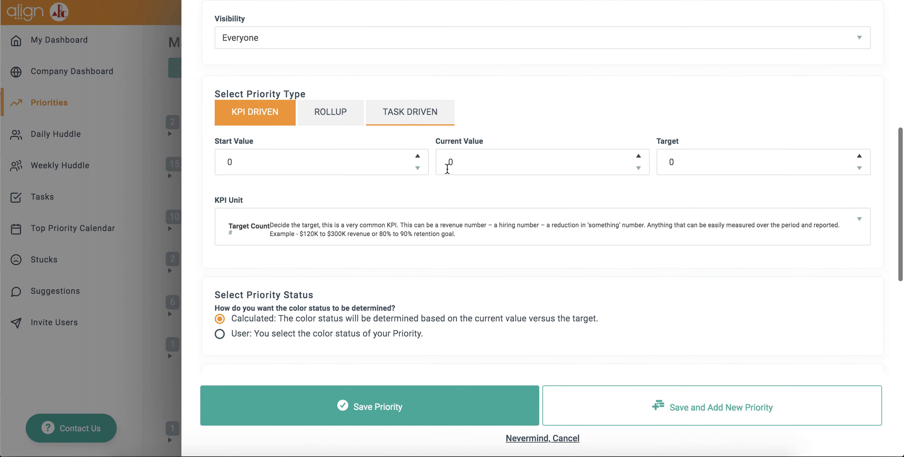
click(447, 169)
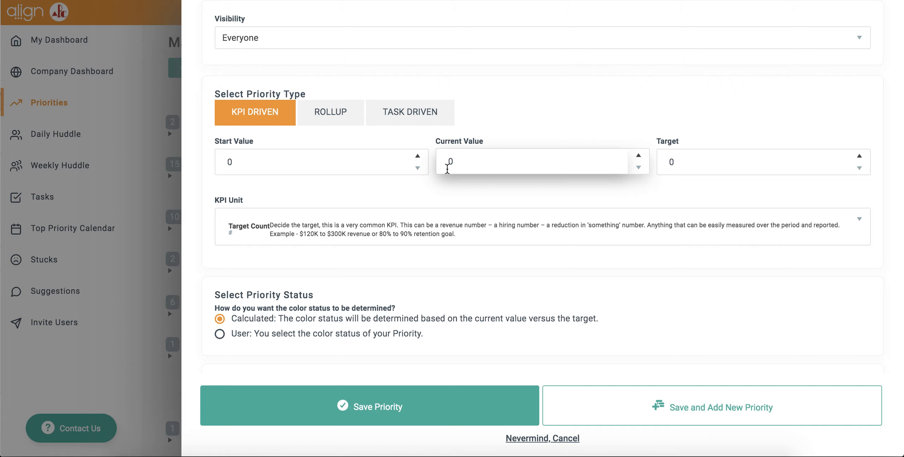
click(698, 155)
text(10)
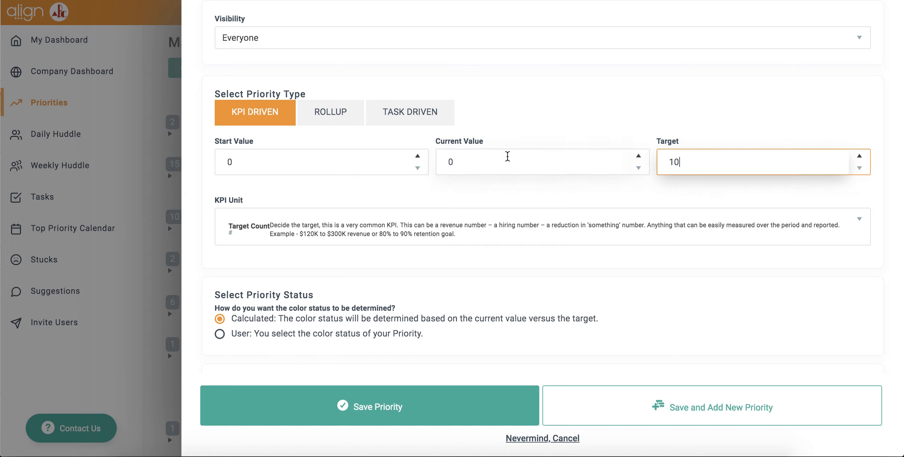
click(507, 156)
key(BackSpace)
text(10)
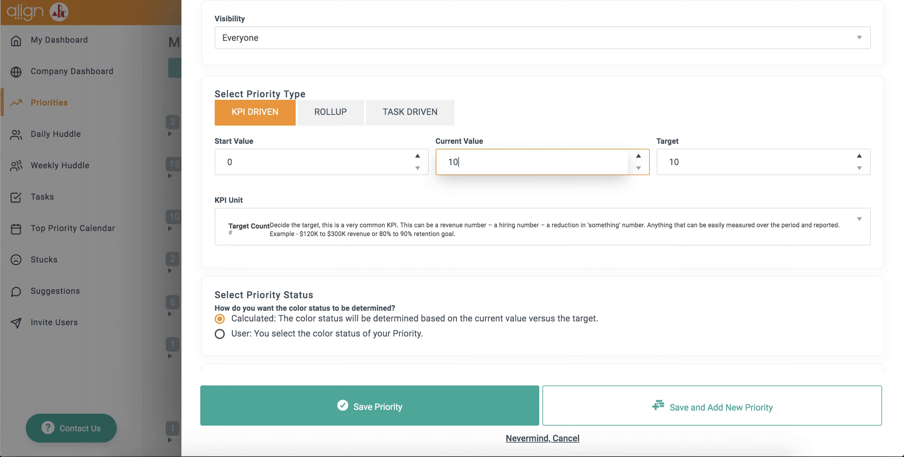
click(367, 404)
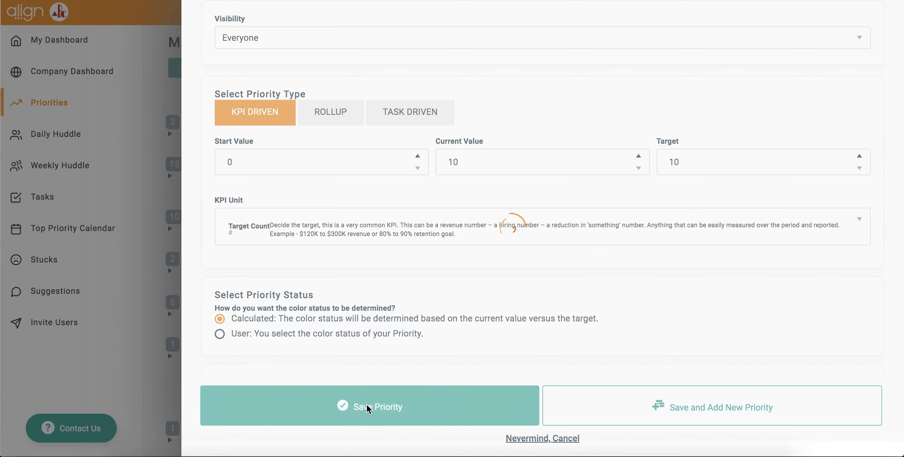
Add a child priority under ROLLUP named CHILD B and make it task driven
scroll(368, 409, down, 5)
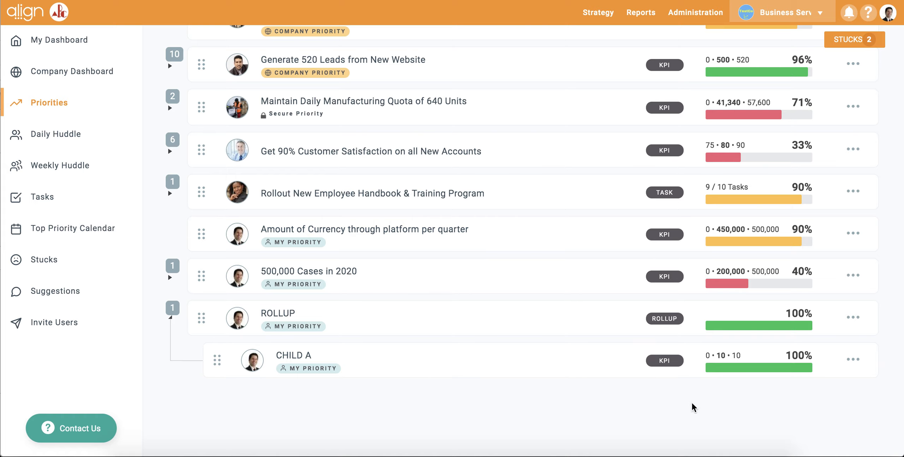
mouse_move(725, 315)
click(853, 317)
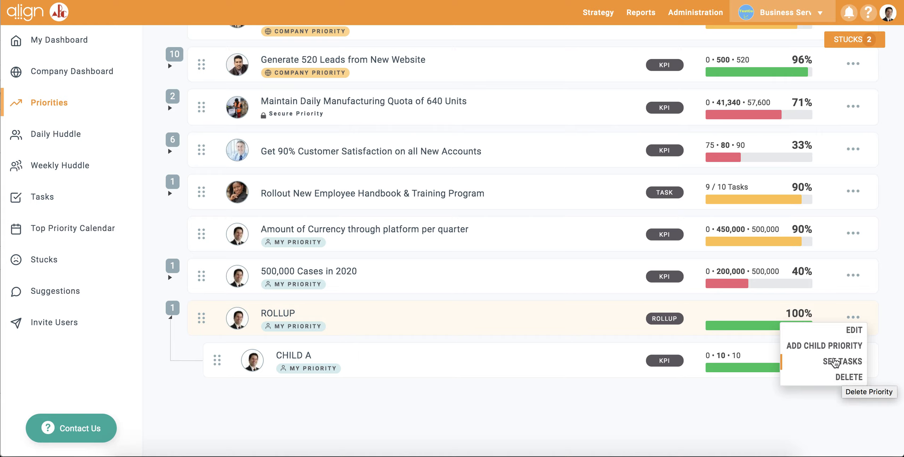
click(825, 346)
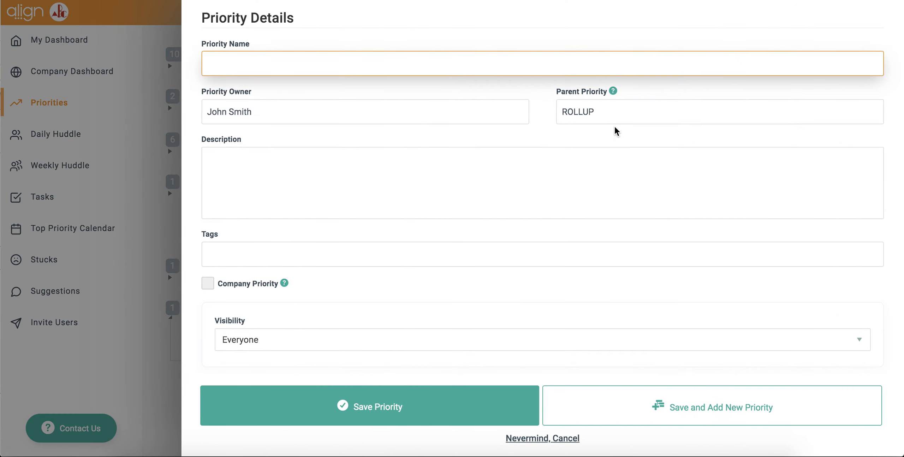
text(CHILD B)
scroll(608, 173, down, 6)
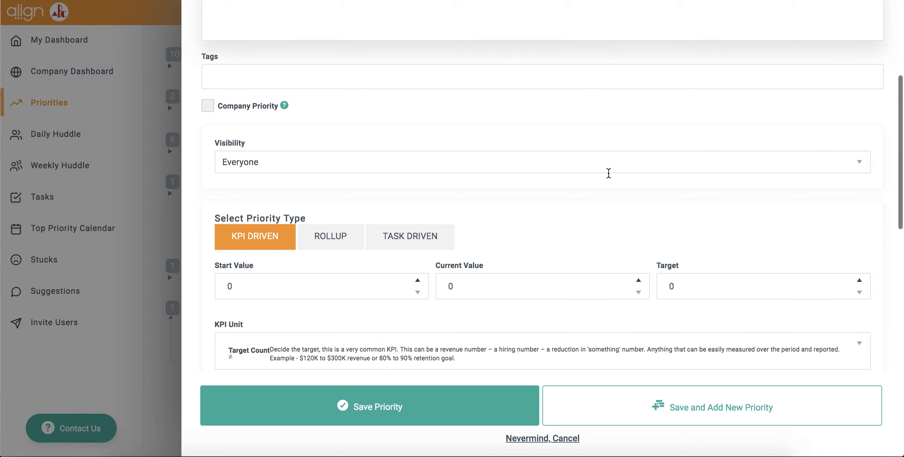
scroll(607, 173, down, 2)
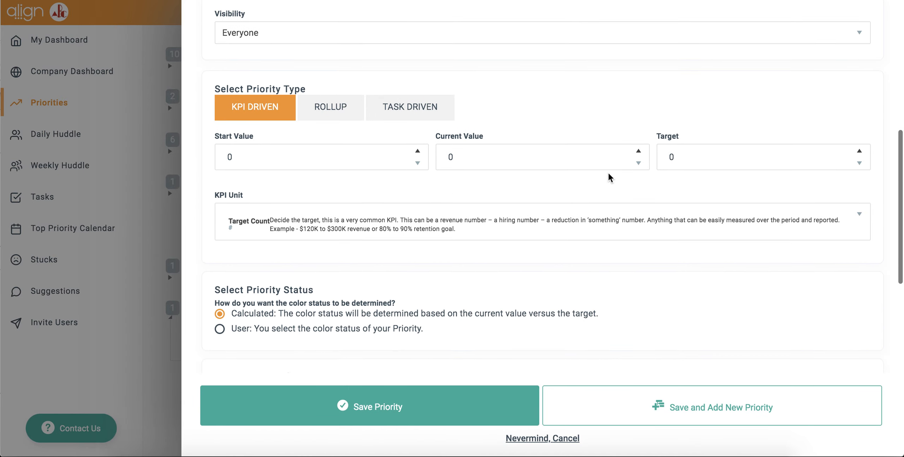
click(452, 112)
scroll(451, 113, down, 2)
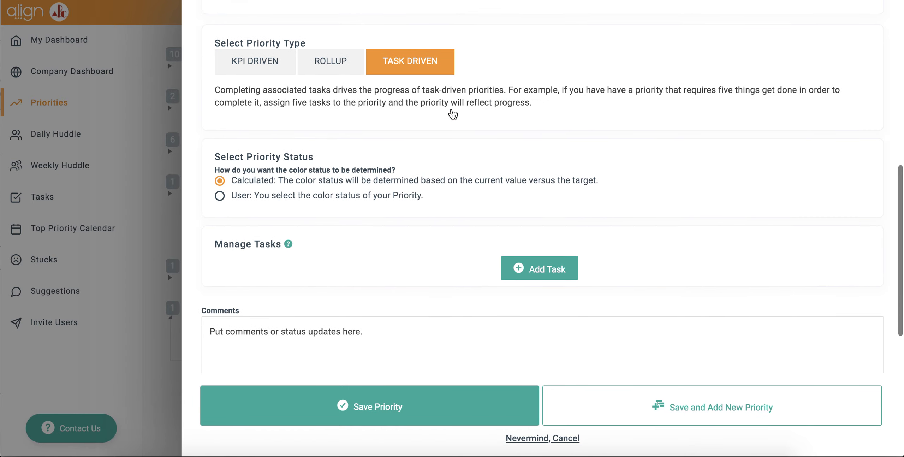
Add two tasks named TASK 1 and TASK 2 to the CHILD B priority
click(545, 278)
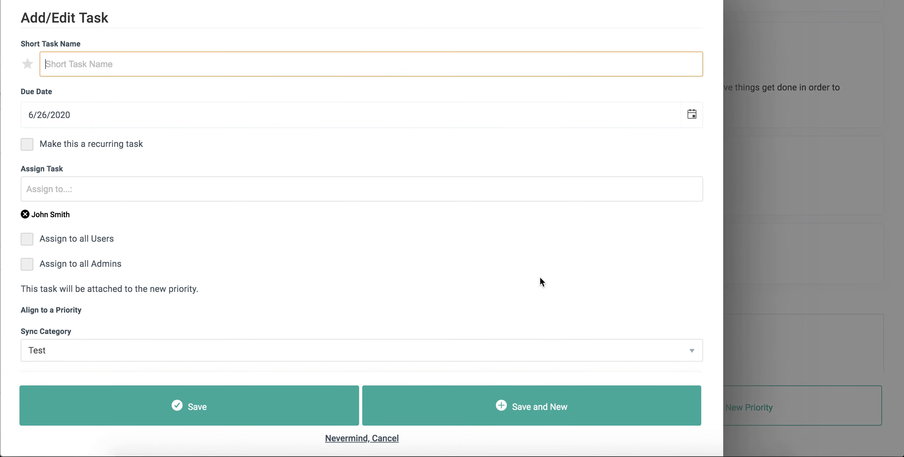
text(TASK 1)
click(235, 404)
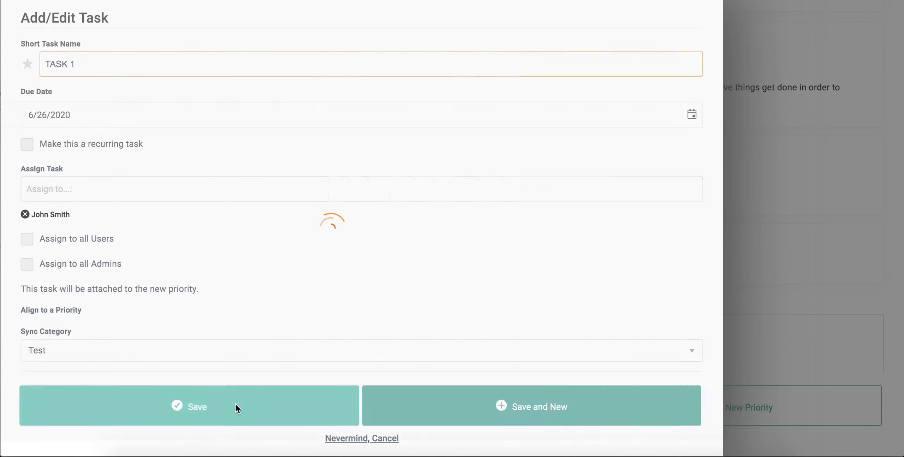
click(505, 266)
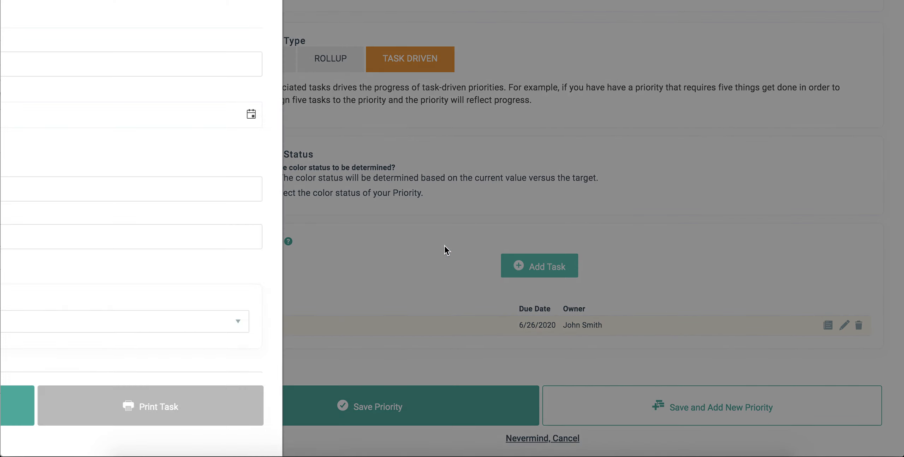
text(TASK 2)
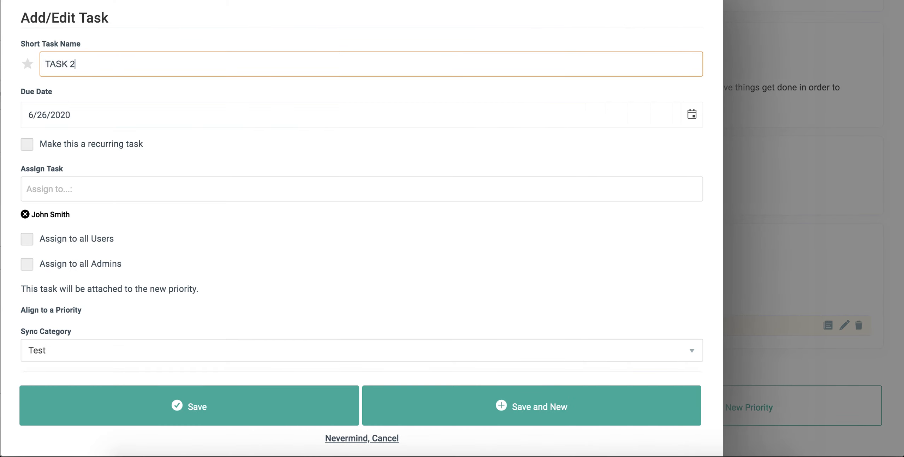
click(296, 389)
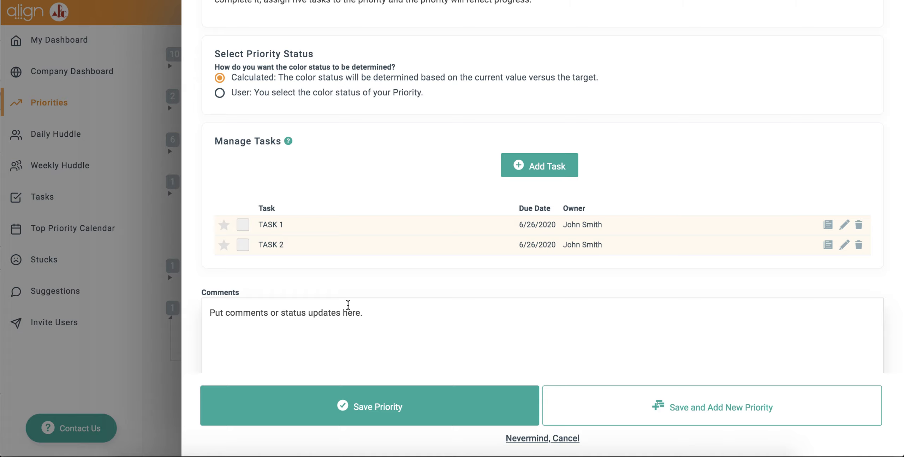
Mark TASK 1 as complete and save the CHILD B priority
click(243, 224)
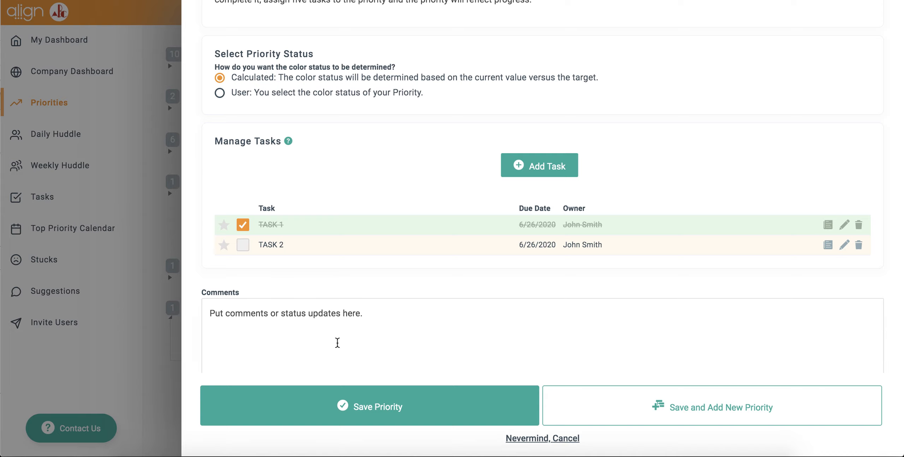
click(353, 402)
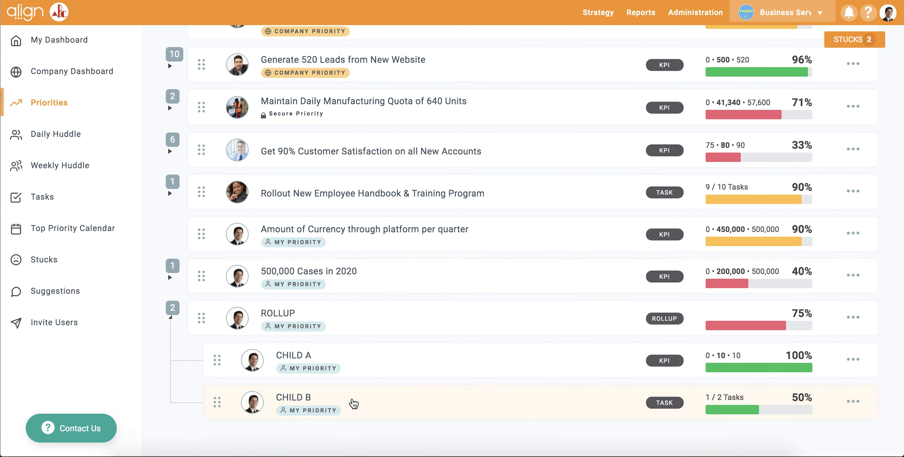
Edit the ROLLUP priority to use a user-selected color status of Good, and save it
scroll(353, 403, down, 2)
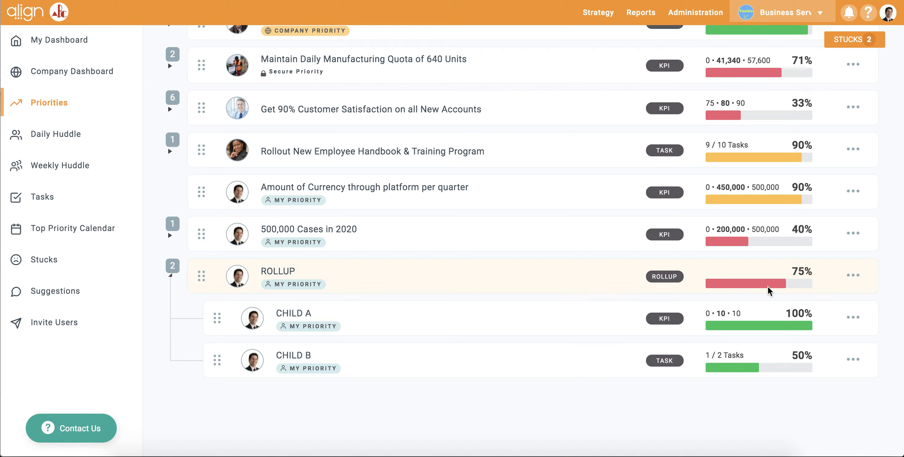
click(853, 276)
click(855, 287)
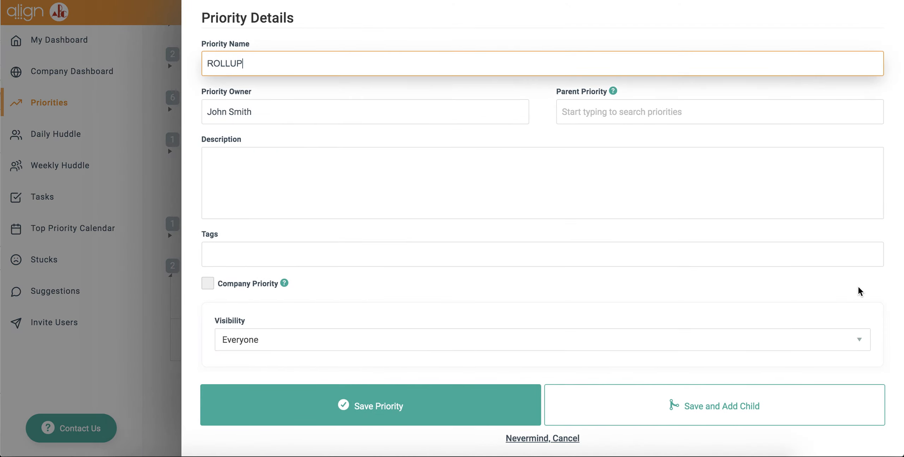
scroll(857, 287, down, 10)
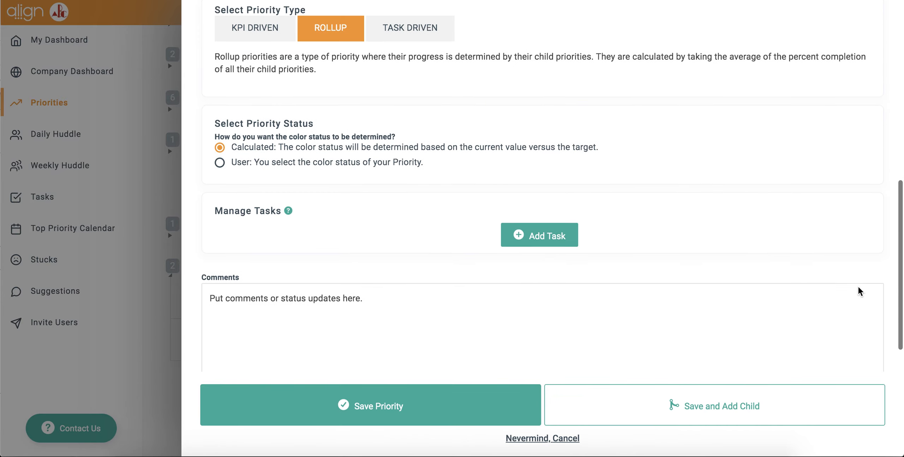
scroll(857, 288, up, 2)
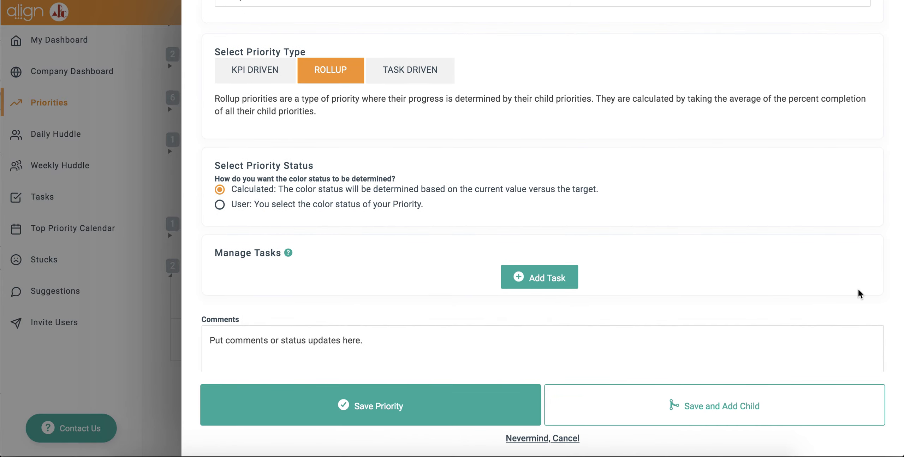
scroll(858, 288, down, 1)
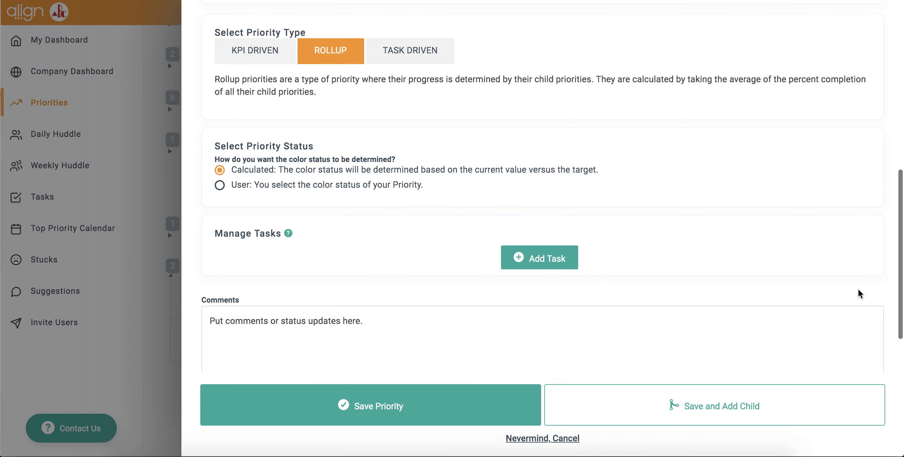
click(219, 185)
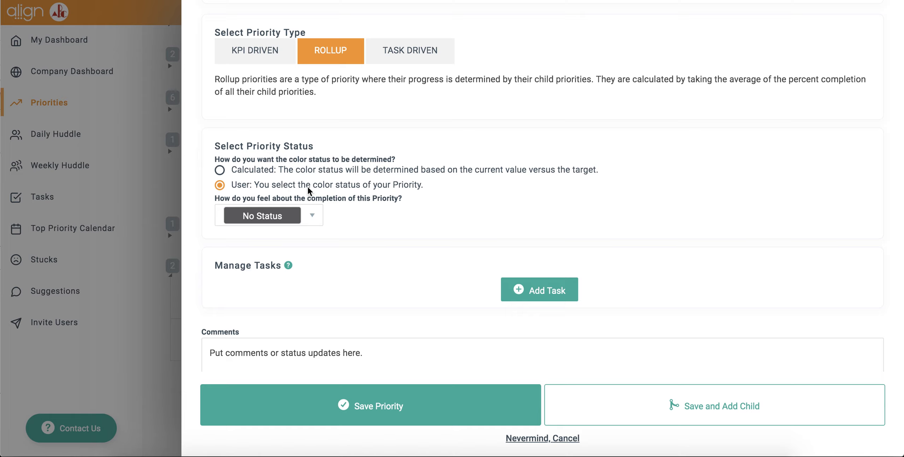
click(291, 222)
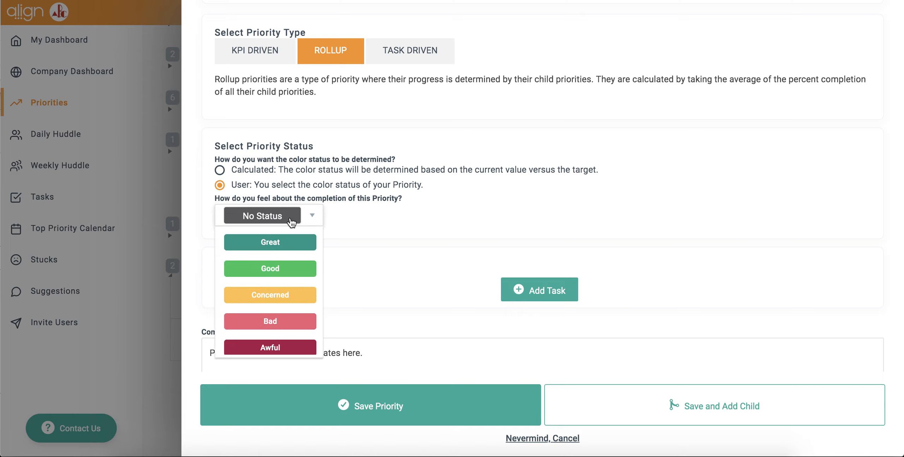
click(276, 268)
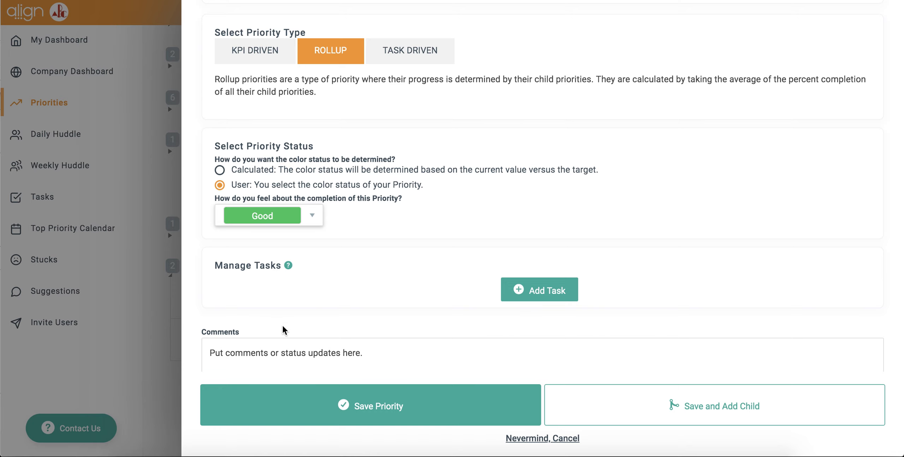
click(294, 398)
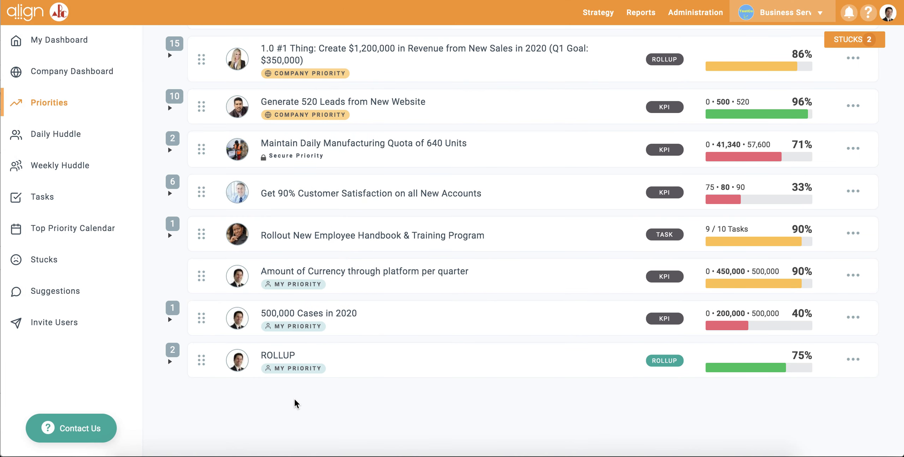
Expand ROLLUP's child priorities and view the explanation of its rollup type
click(178, 358)
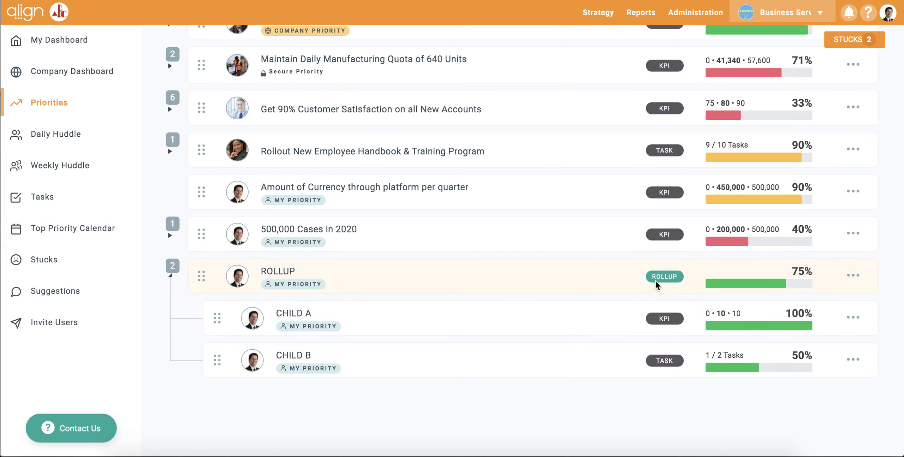
mouse_move(655, 281)
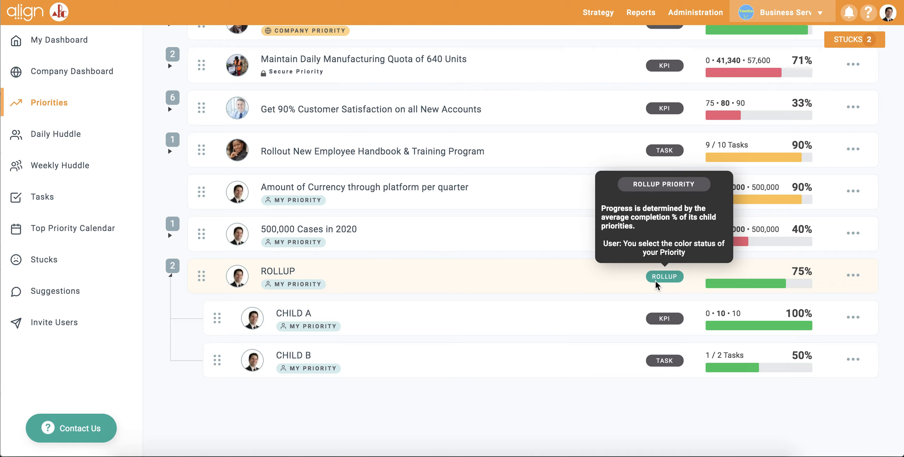